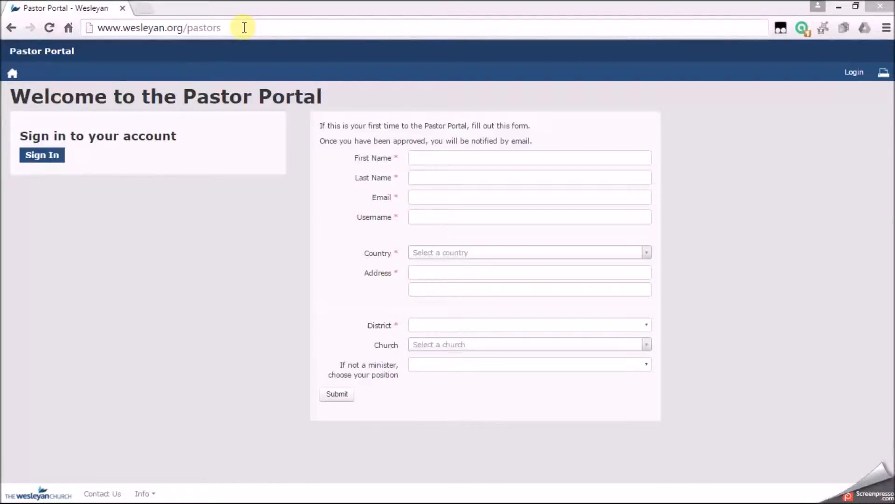
click(244, 27)
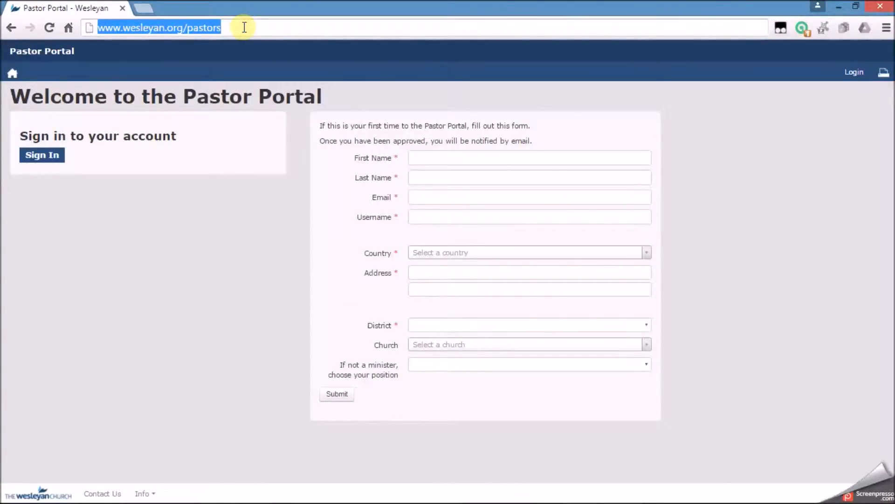
key(Return)
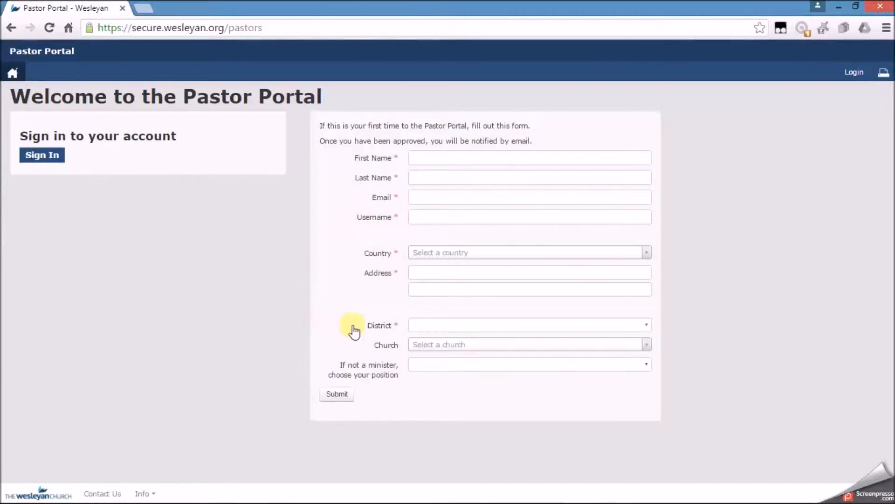
click(487, 330)
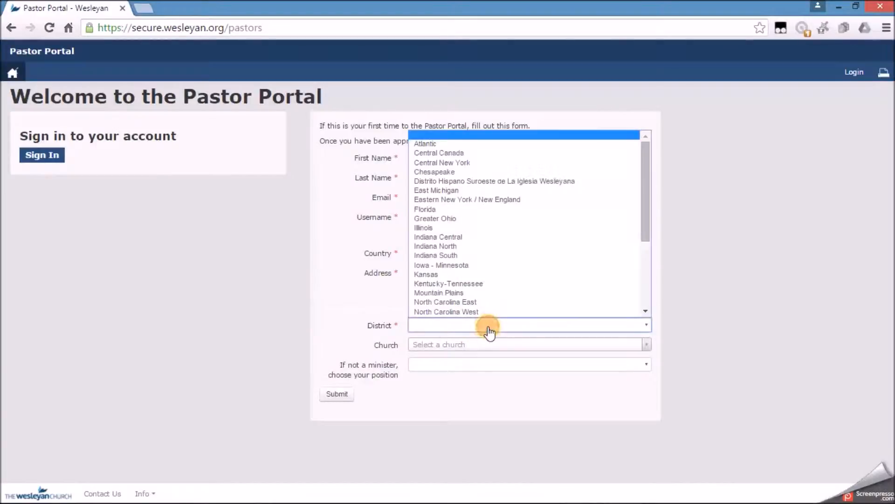
click(460, 284)
Choose Glasgow Wesleyan Church - Glasgow, KY as the church and Church Secretary as the position on the sign-up form.
click(448, 344)
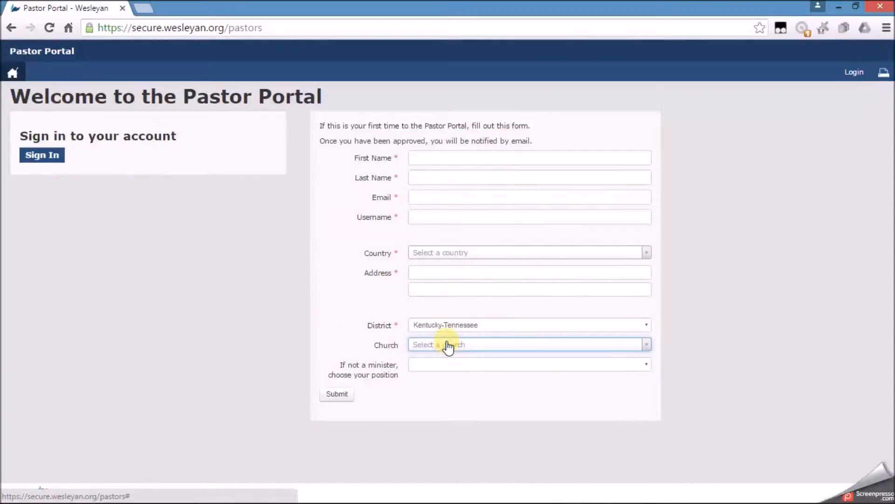
click(447, 345)
text(glas)
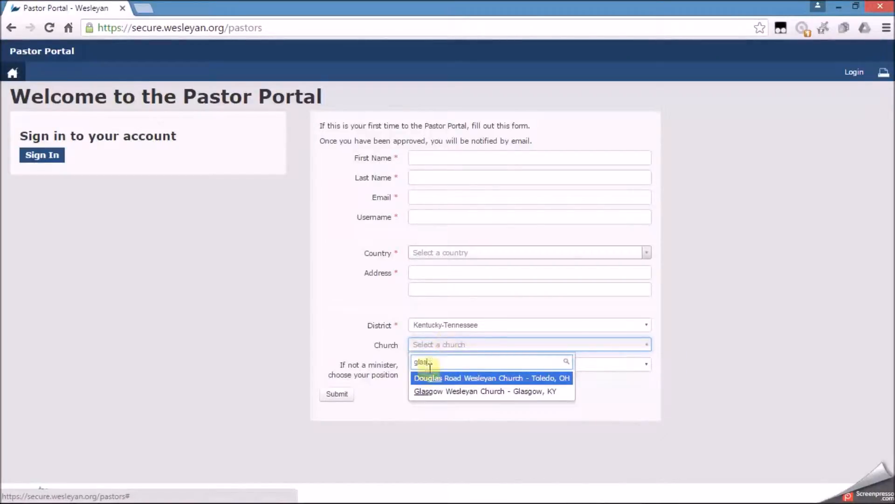
click(445, 393)
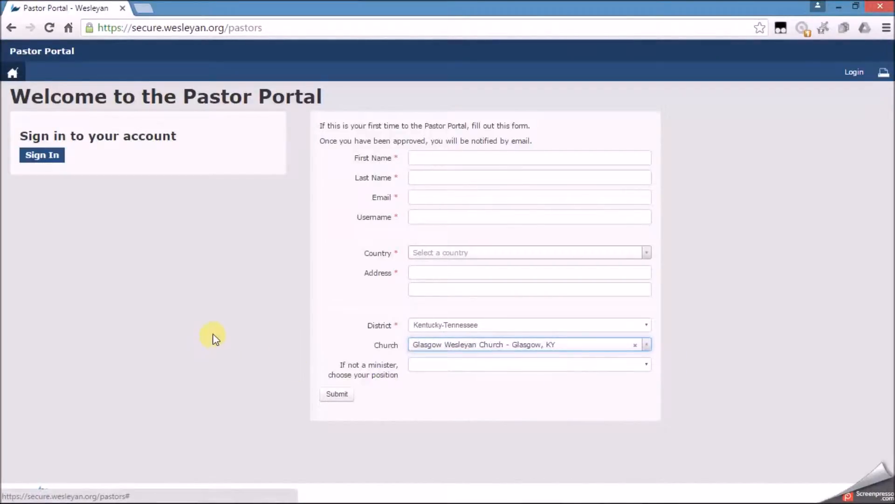
click(510, 371)
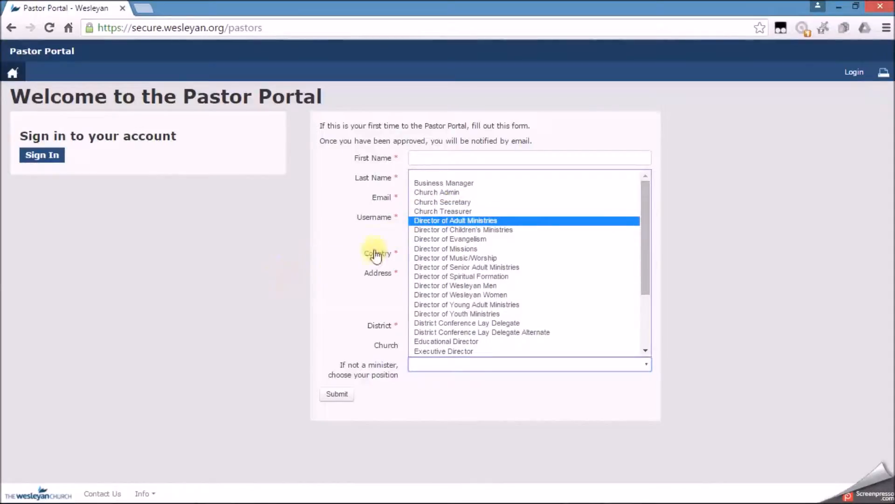
click(446, 204)
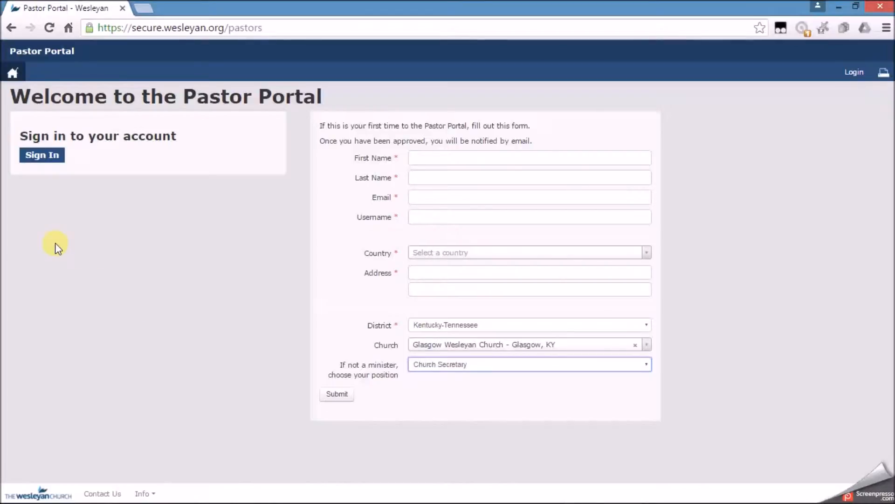
Open the sign-in page and enter the account username.
click(49, 159)
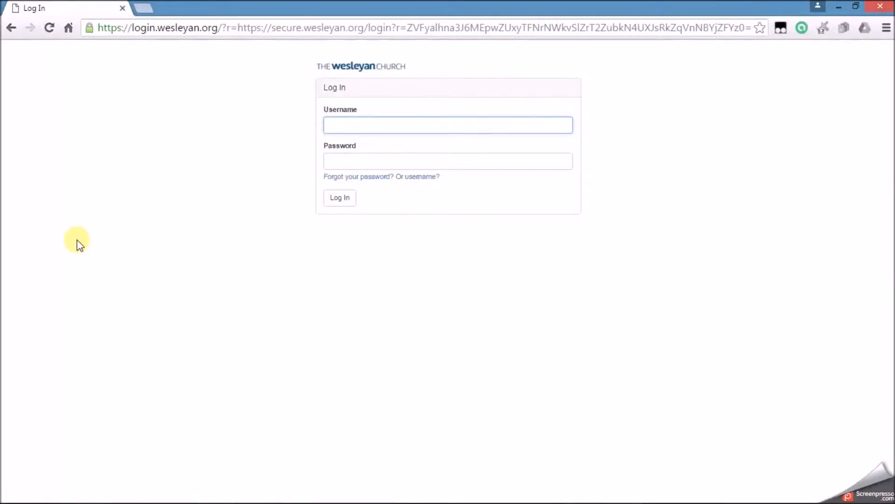
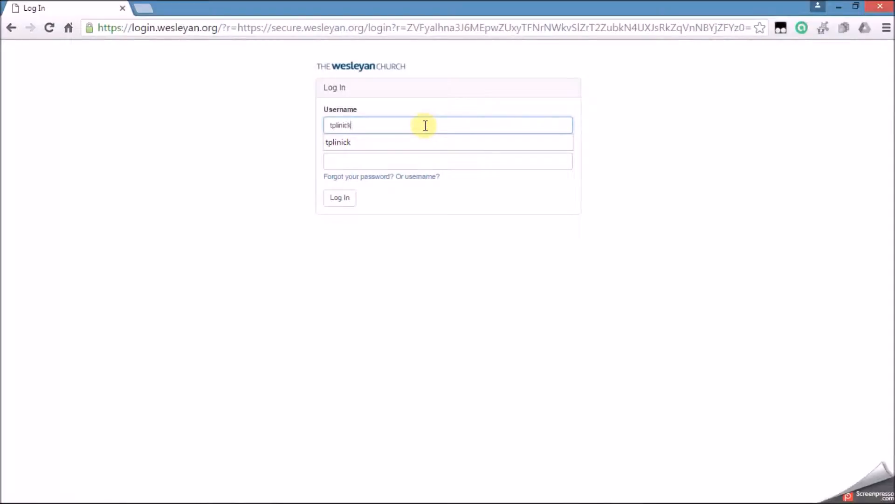
key(Tab)
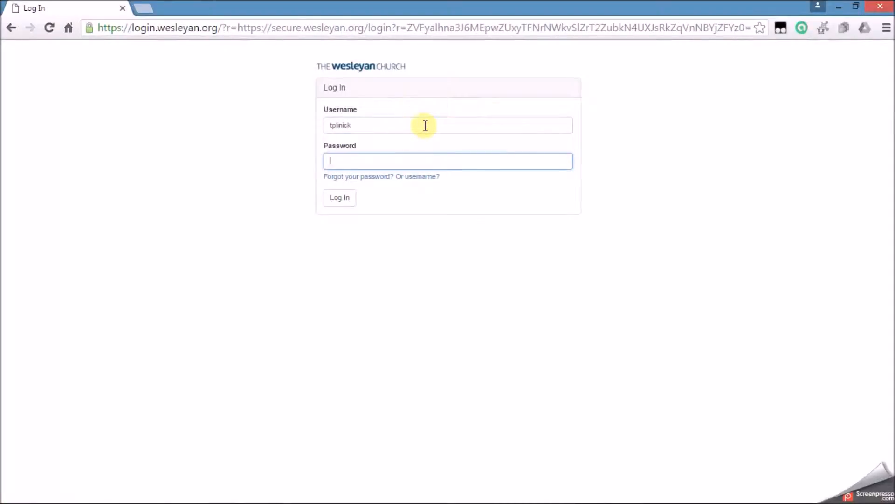
Enter the account password and log in to the portal.
text(•••••••••)
key(BackSpace)
key(BackSpace)
key(BackSpace)
key(BackSpace)
key(BackSpace)
key(BackSpace)
key(BackSpace)
key(BackSpace)
key(BackSpace)
text(••••••••••••)
key(Return)
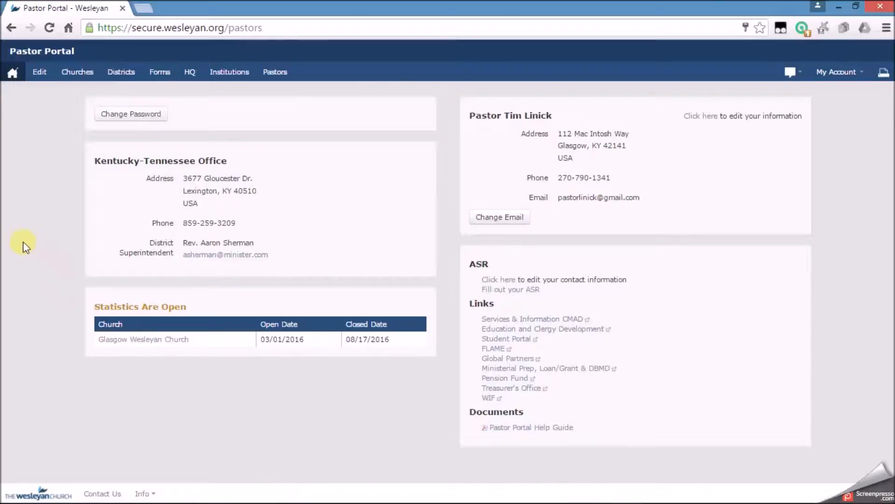
Search churches by name for glasg and open the Glasgow Wesleyan Church record.
click(78, 76)
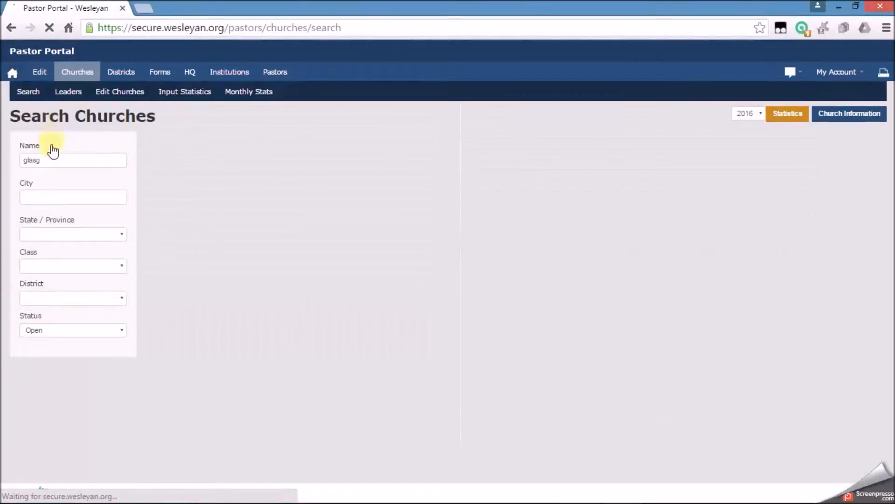
click(68, 161)
text(glasg)
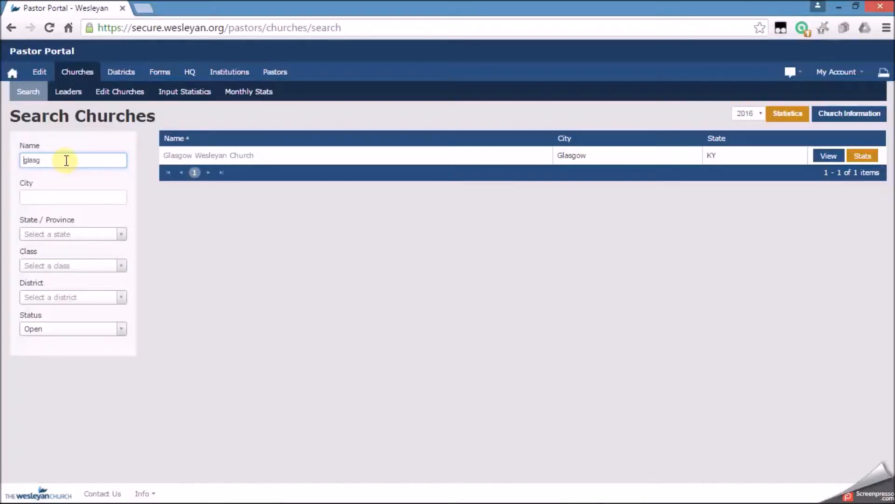
click(181, 157)
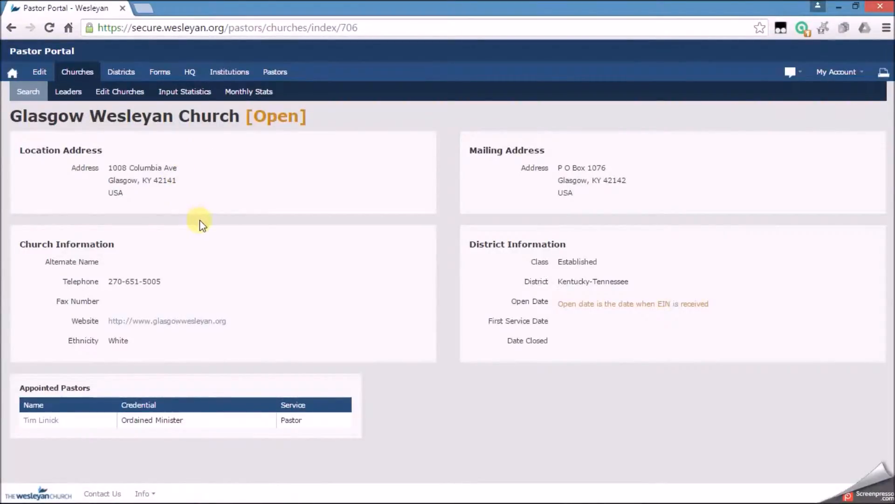
Browse the church's leaders list and view one existing leader's record before returning to the list.
click(70, 92)
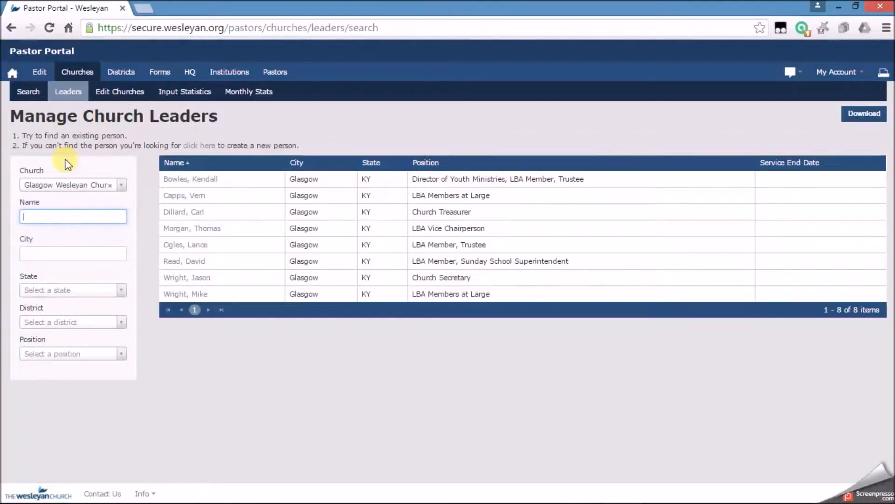
click(175, 182)
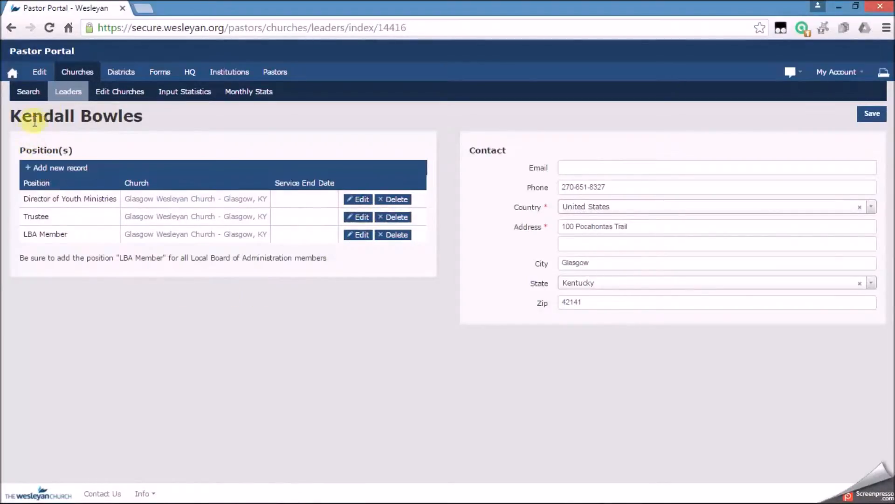
click(72, 93)
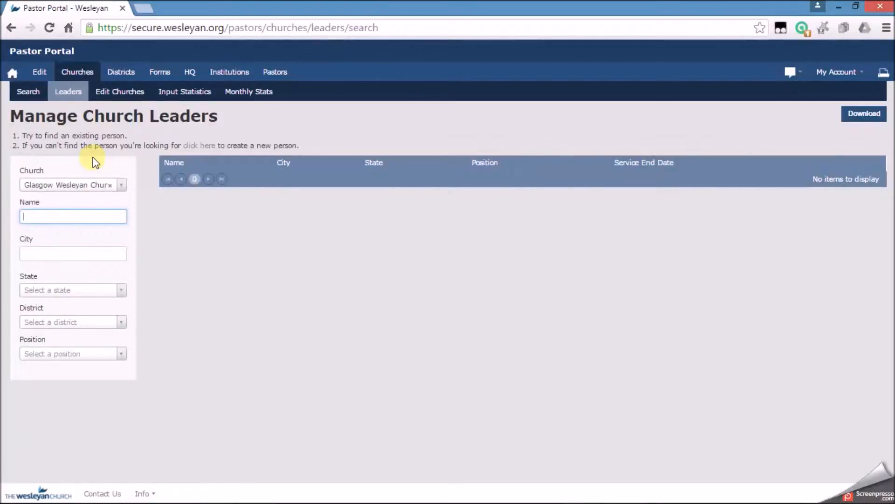
click(71, 93)
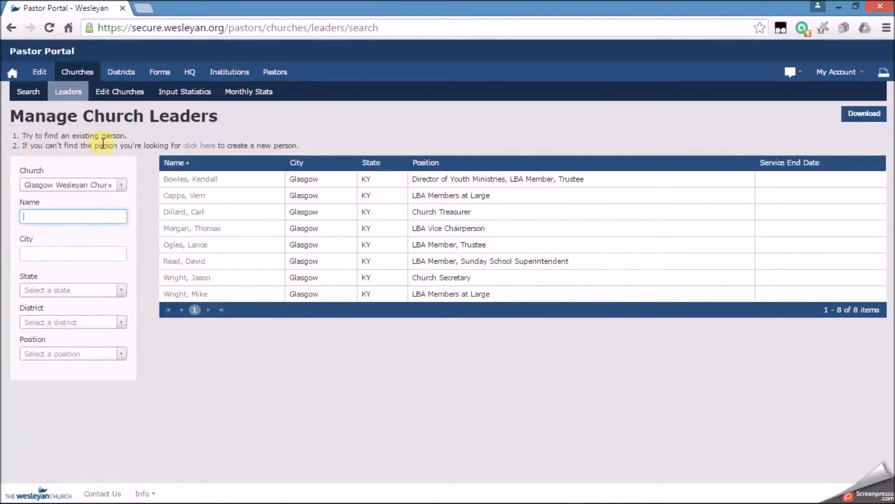
Start adding a new leader with position Sunday School Superintendent at Glasgow Wesleyan Church.
click(201, 146)
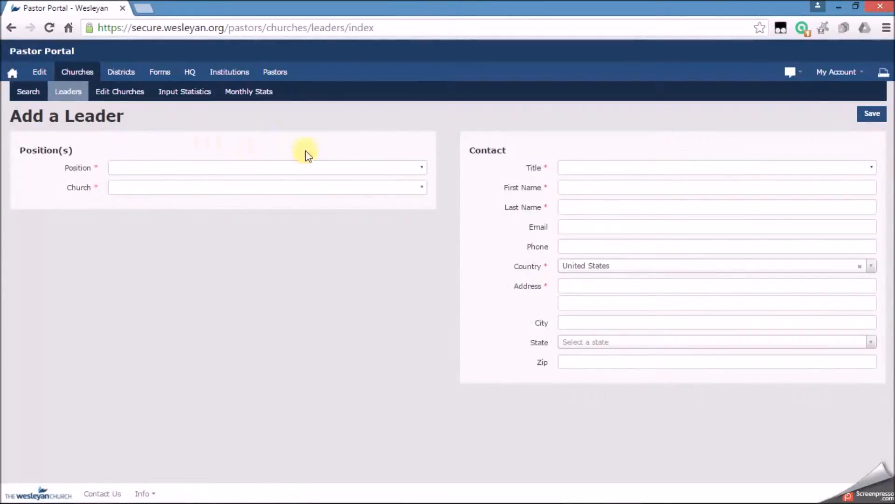
click(415, 170)
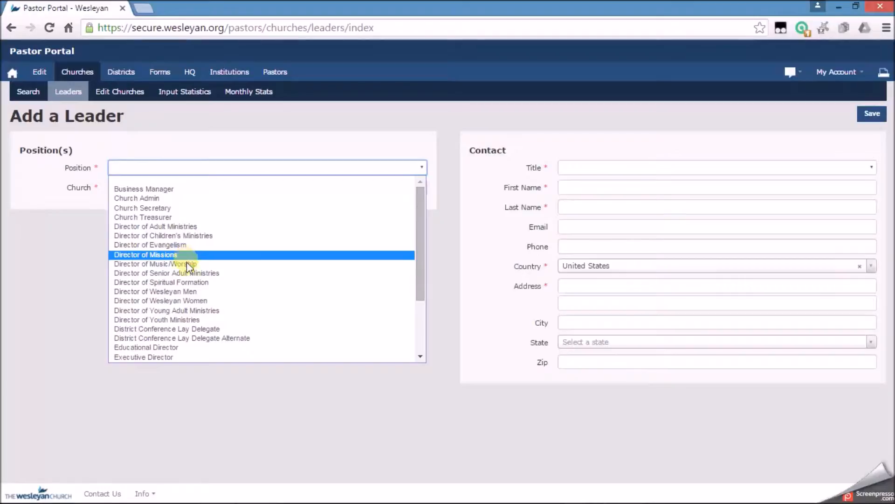
click(205, 284)
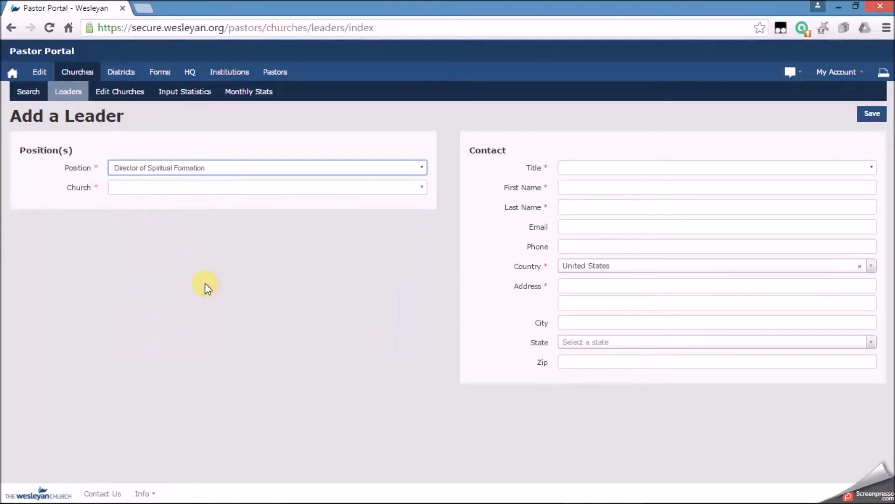
click(337, 169)
scroll(191, 292, down, 3)
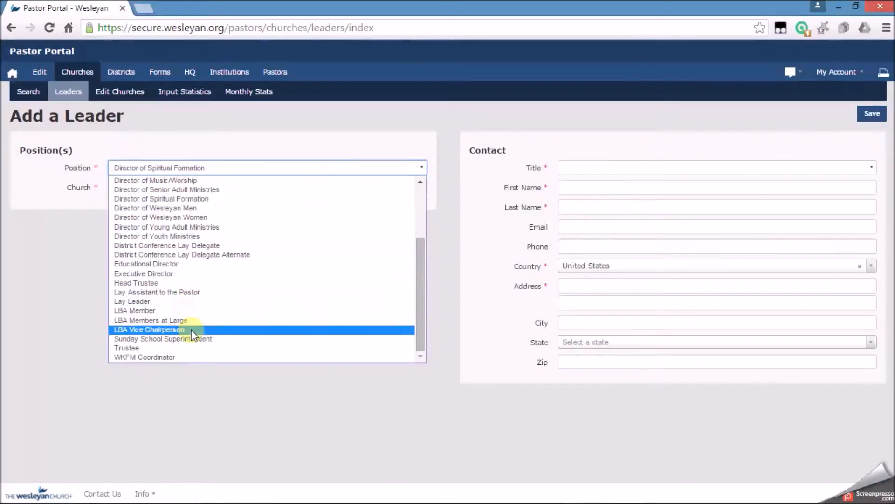
click(199, 341)
click(233, 168)
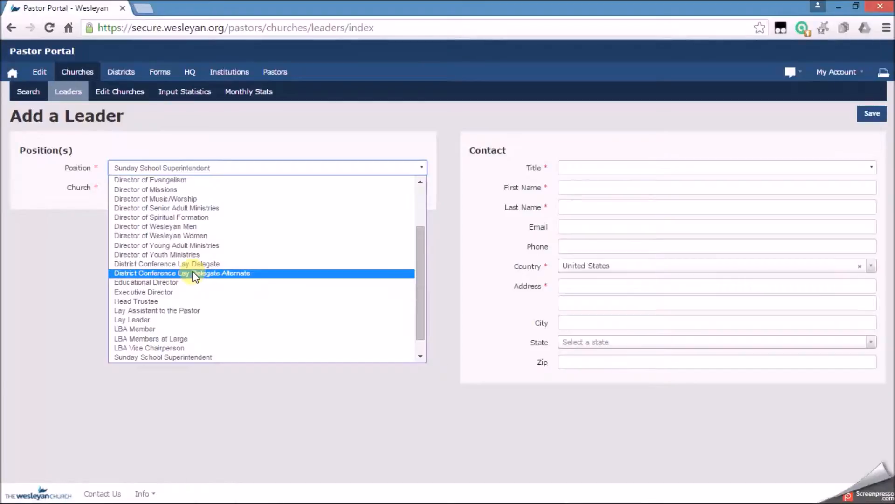
click(66, 244)
click(226, 187)
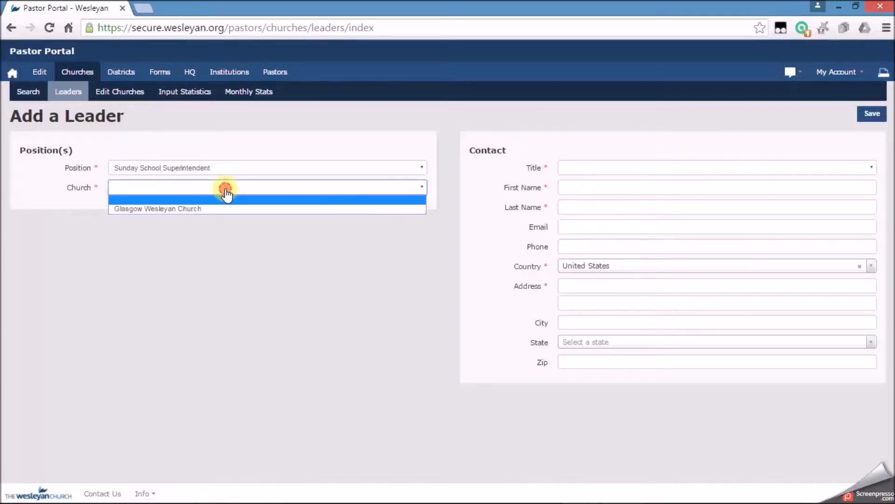
click(189, 209)
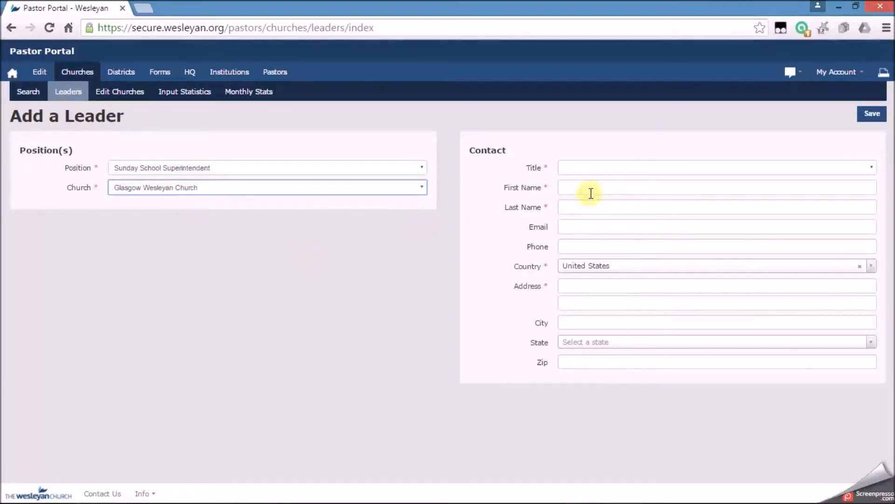
Set the new leader's title to Dr. and enter the leader's first and last name.
click(590, 171)
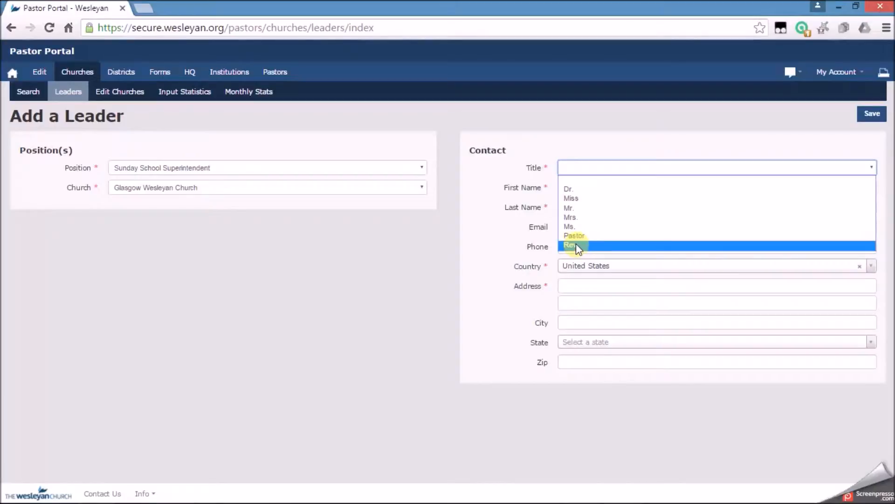
click(574, 189)
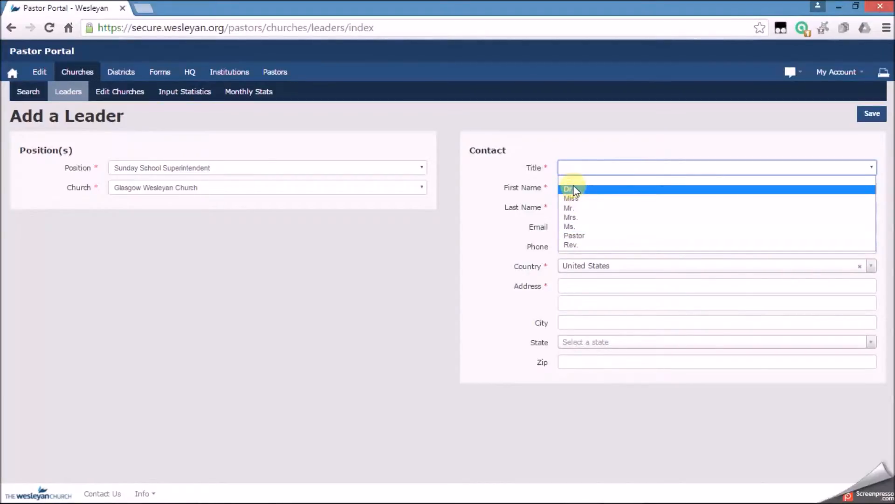
click(574, 189)
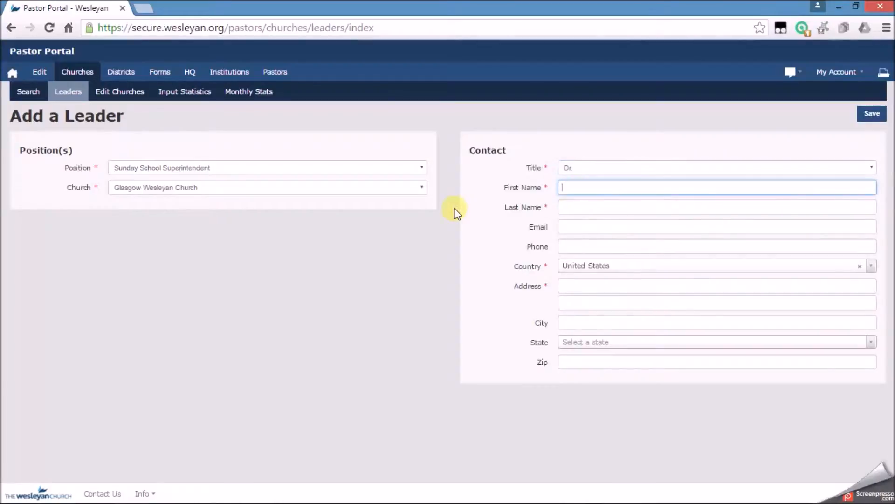
text(Bill)
key(Tab)
text(S)
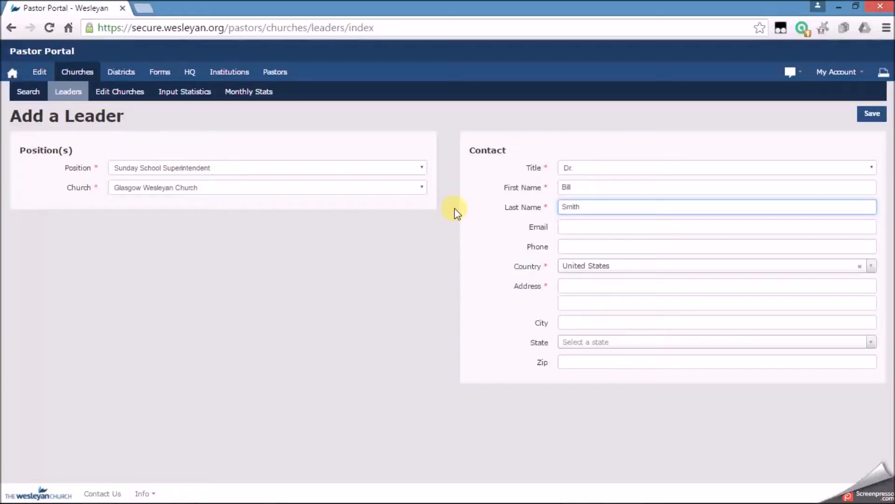
Fill in the leader's e-mail address and phone number.
click(579, 229)
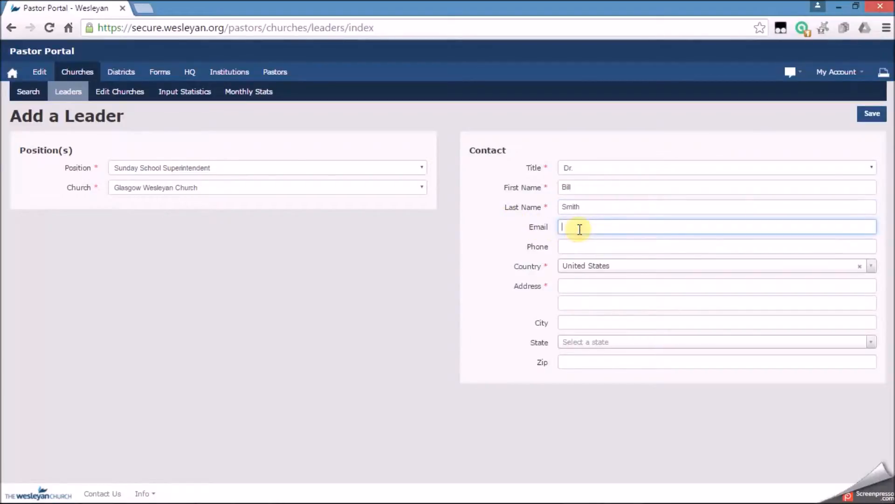
key(Tab)
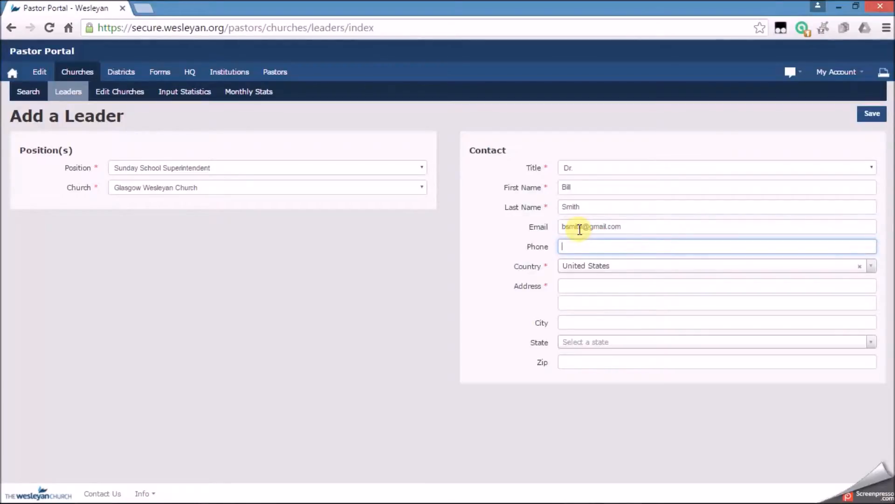
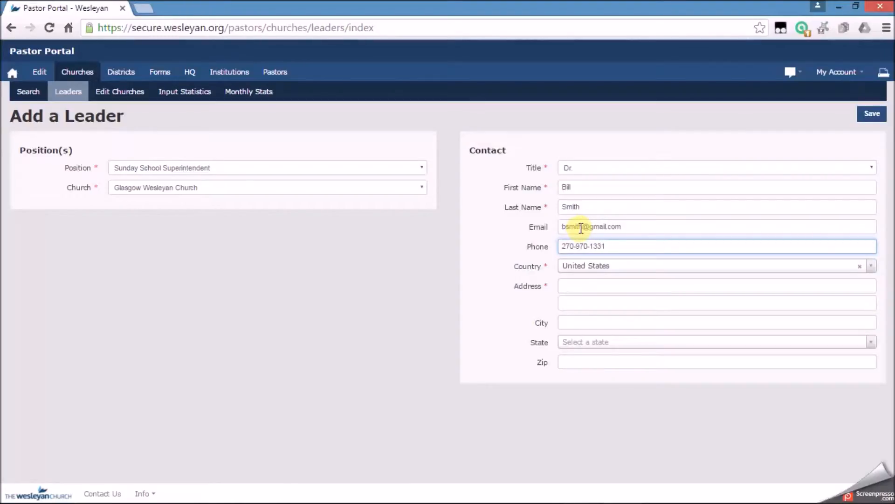
Enter the leader's street address on the first address line.
click(582, 285)
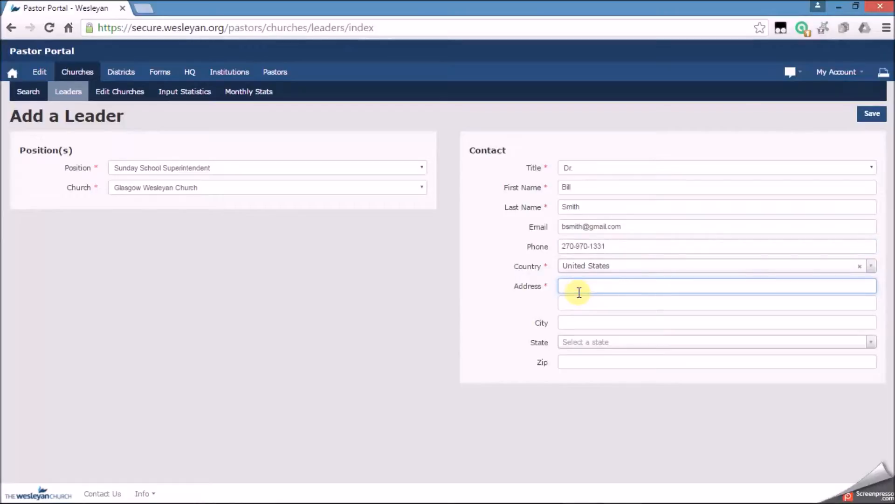
key(Tab)
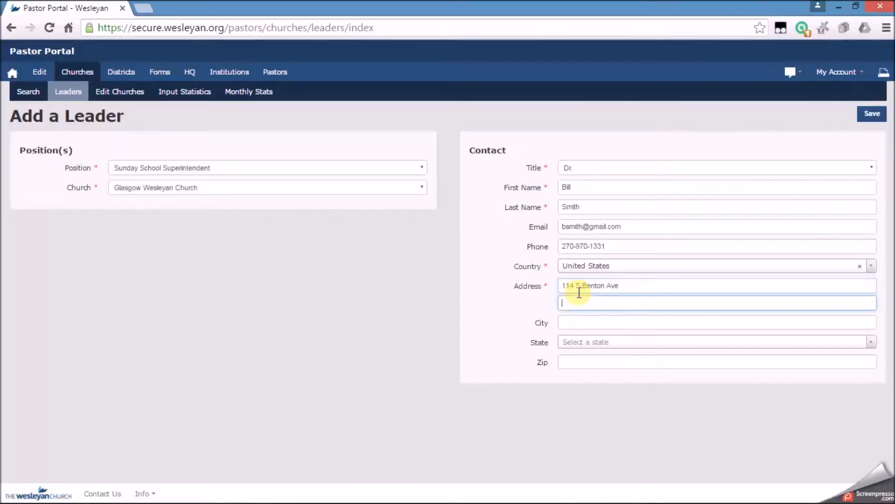
Enter the leader's city as Glasgow, state Kentucky and zip 42141, and save the new leader.
key(Tab)
text(Glasgo)
key(Tab)
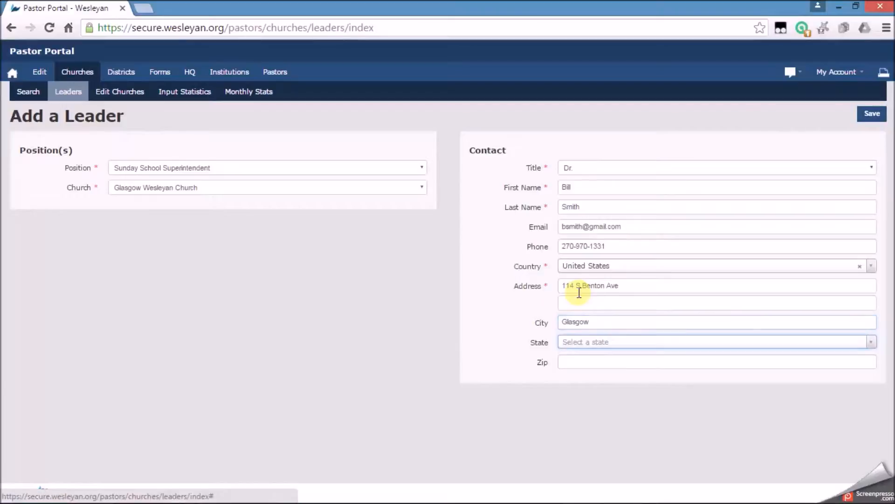
text(k)
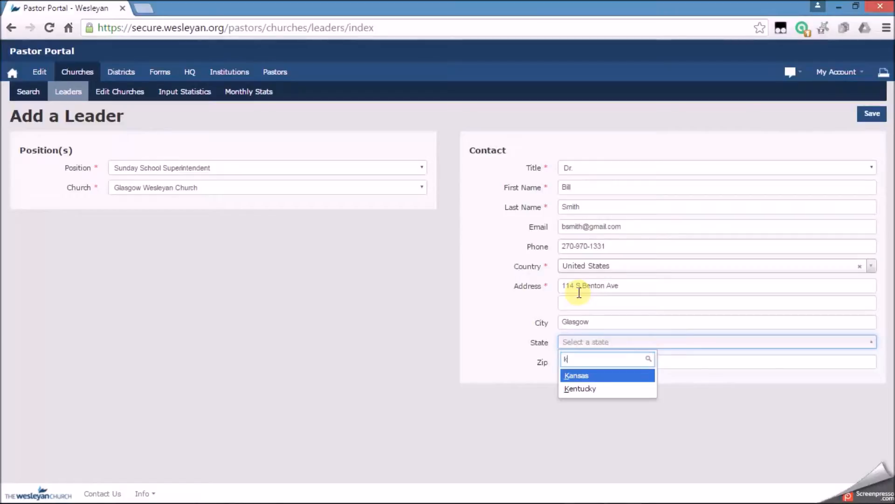
key(Down)
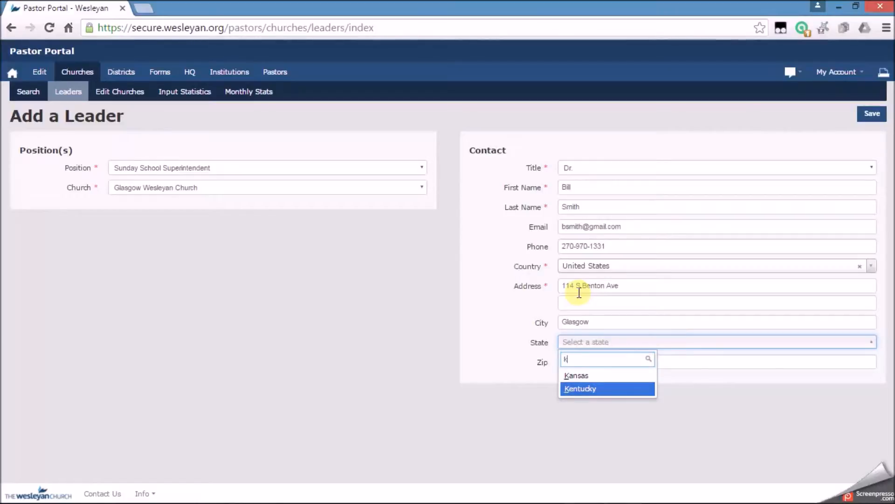
key(Return)
key(Tab)
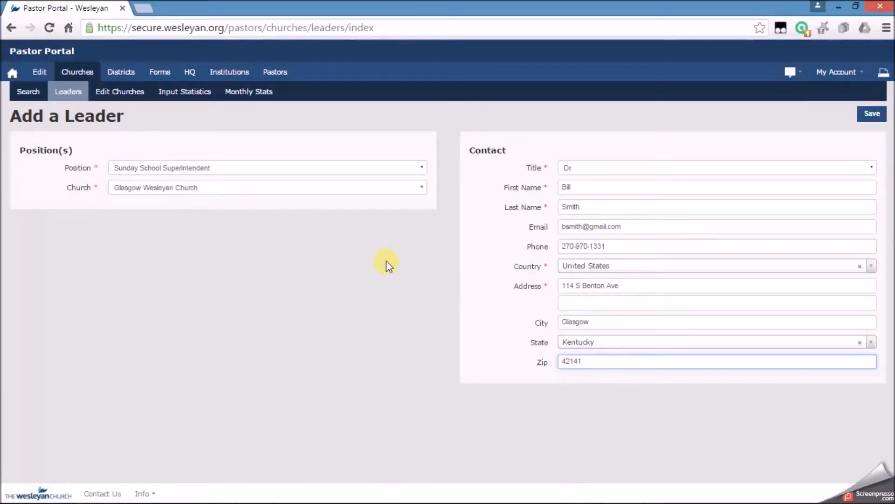
click(879, 116)
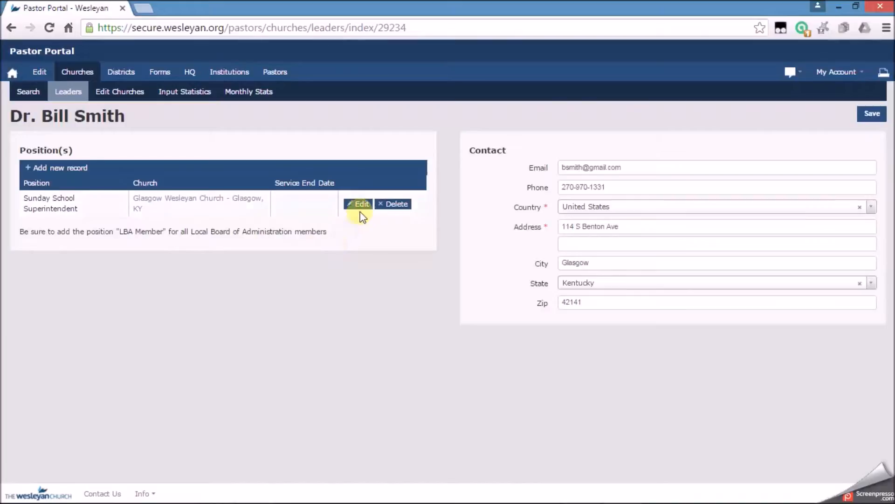
Add a second position, Director of Wesleyan Men at Glasgow Wesleyan Church, to the leader and save the record.
click(44, 171)
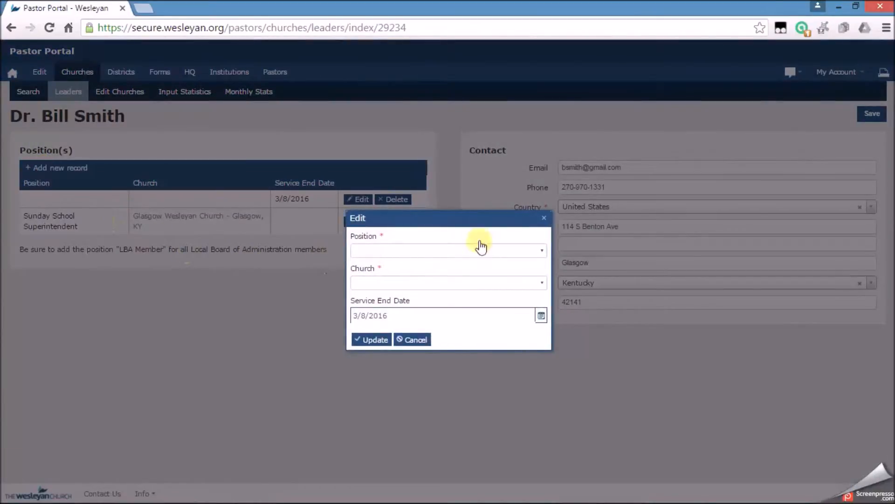
click(539, 255)
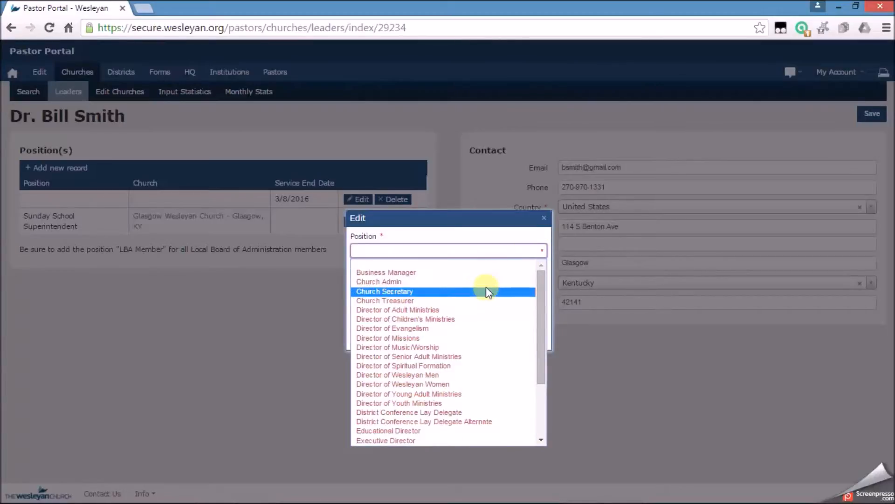
click(399, 302)
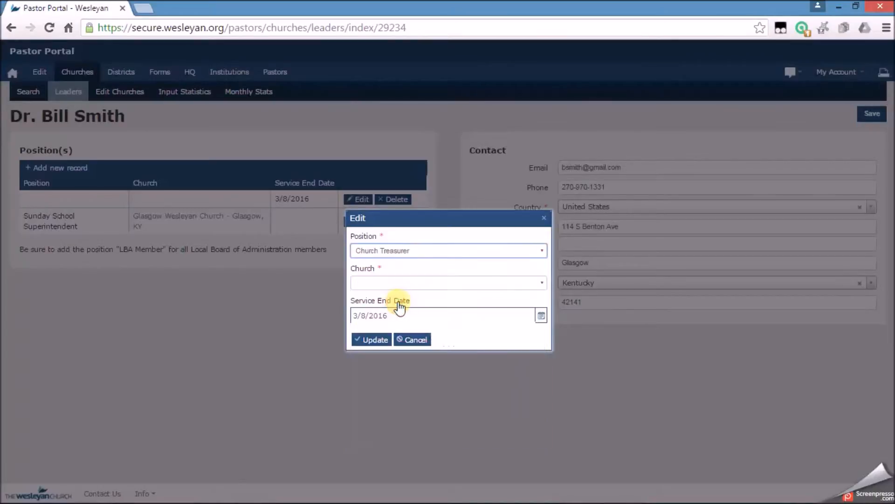
click(450, 258)
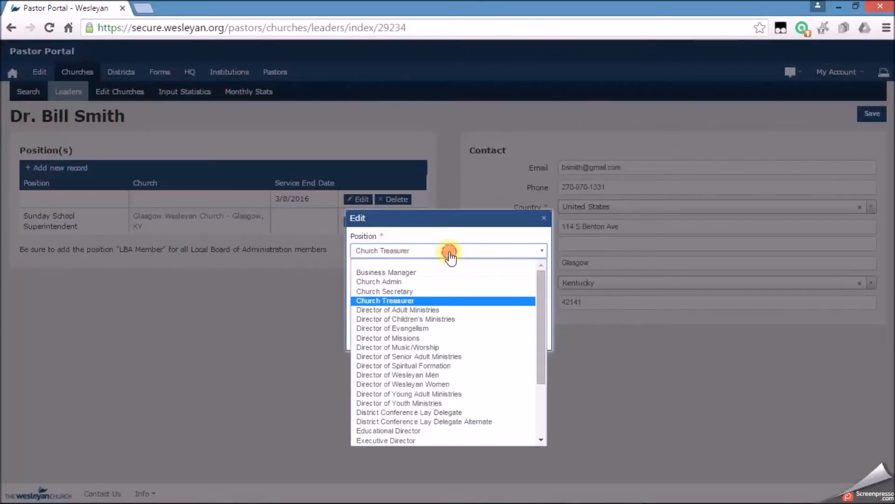
click(405, 375)
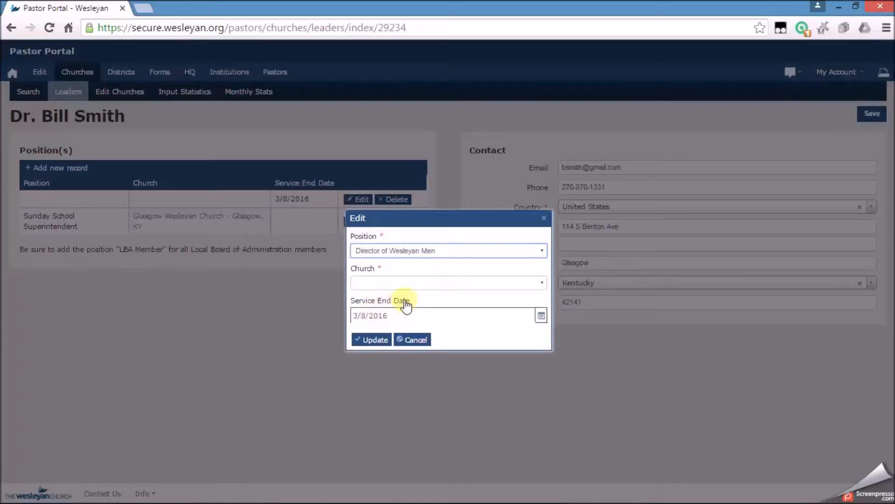
click(429, 284)
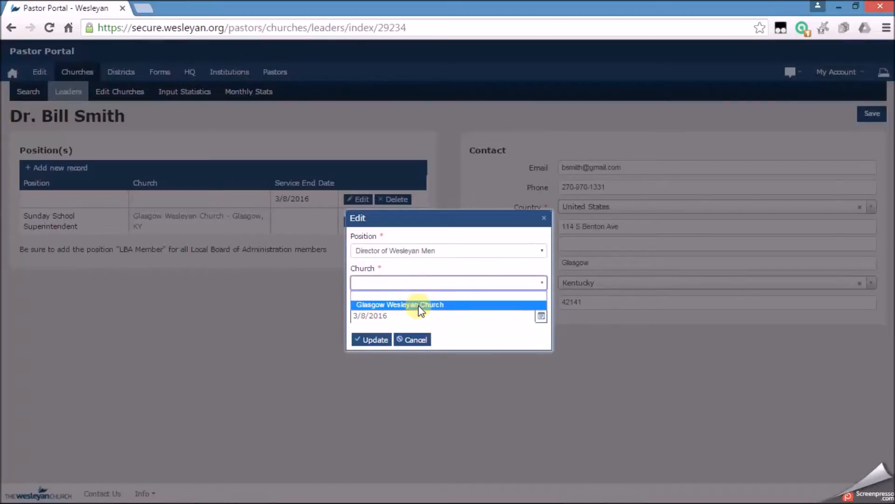
click(418, 305)
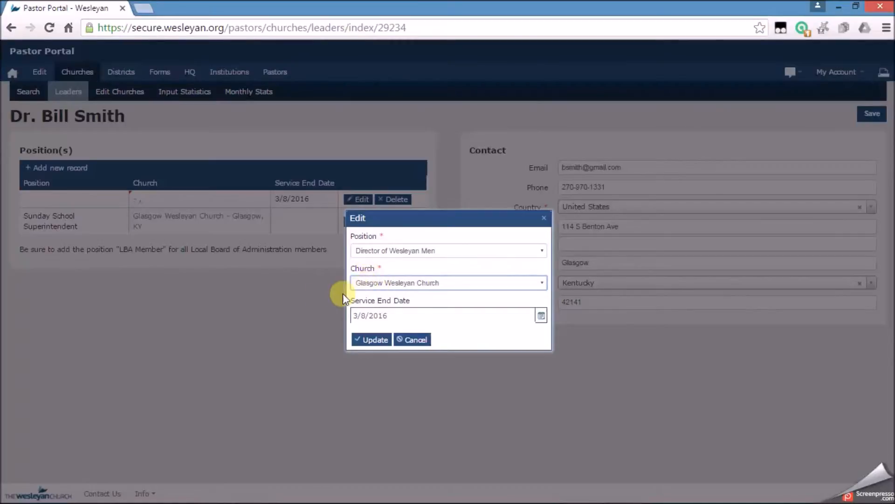
click(372, 341)
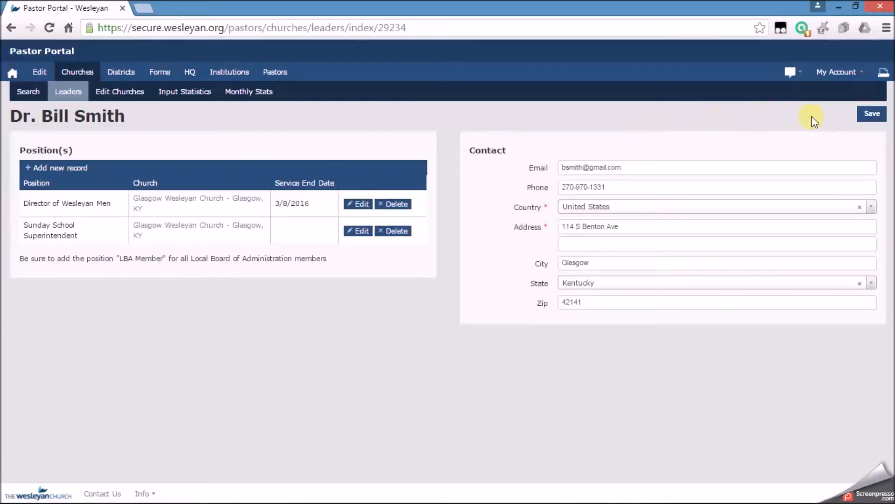
click(867, 117)
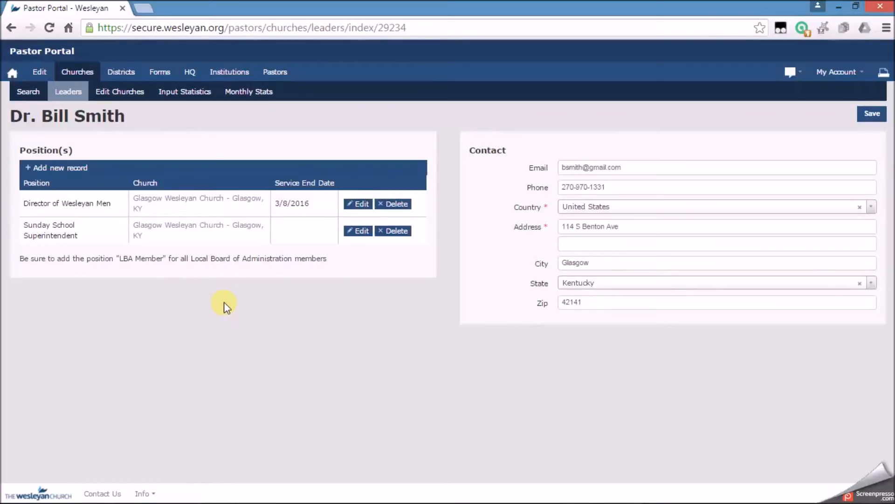
Set the Sunday School Superintendent position's service end date to 7/31/2016 and save the record.
click(360, 230)
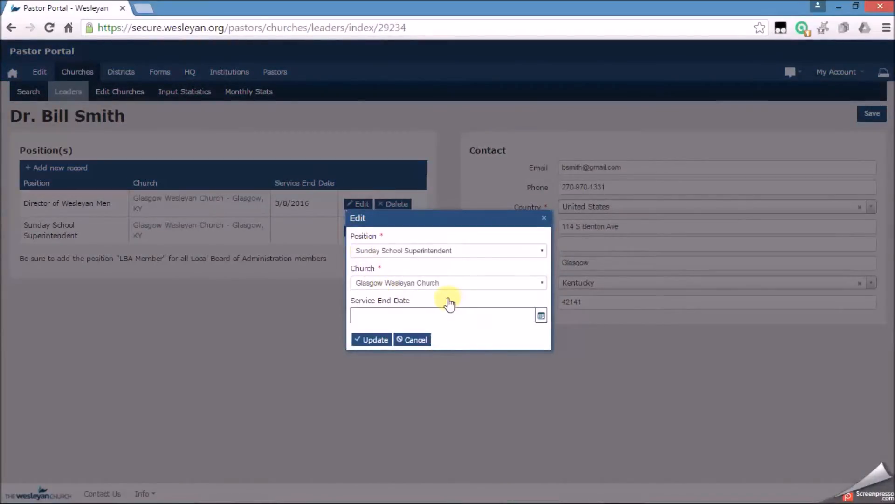
click(541, 316)
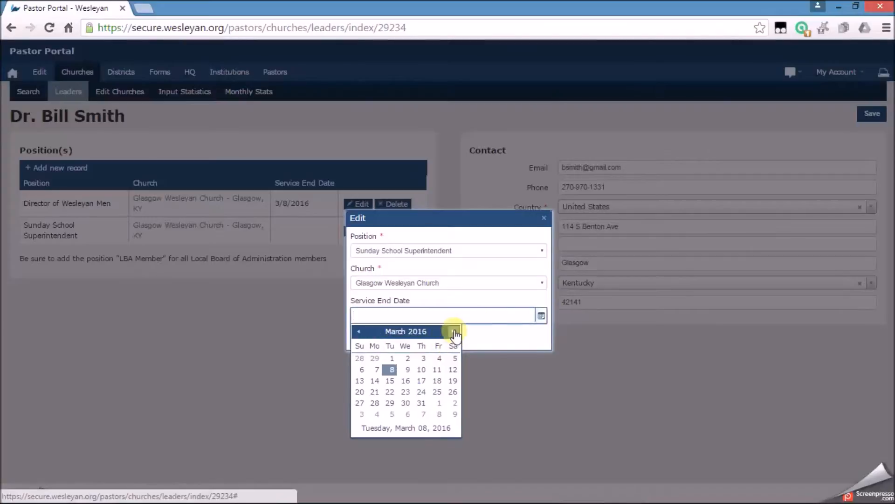
click(455, 332)
click(454, 332)
click(455, 332)
click(455, 332)
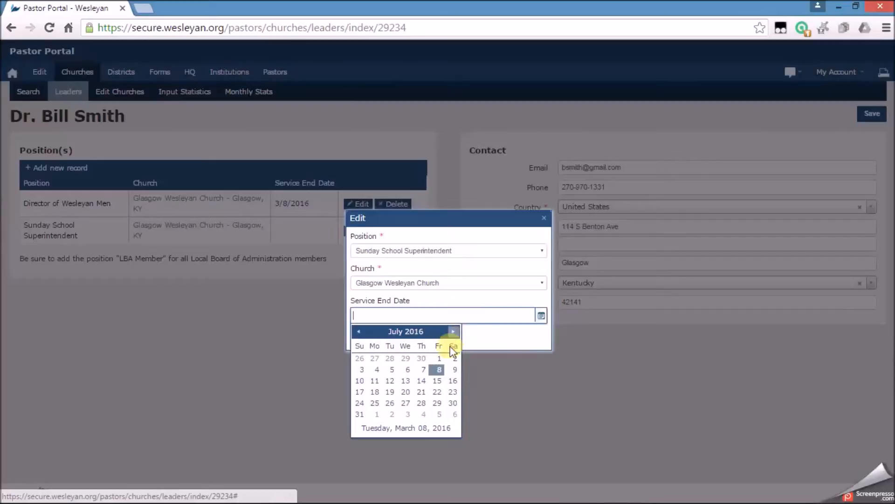
click(360, 414)
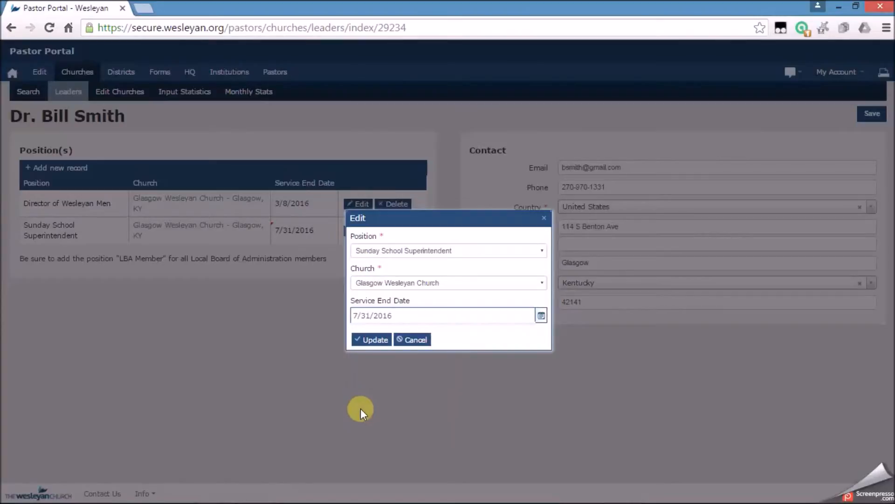
click(380, 343)
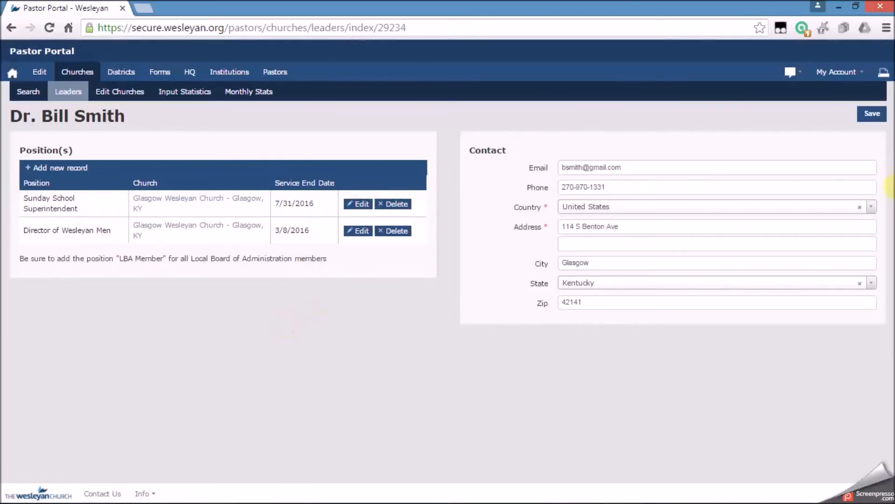
click(872, 116)
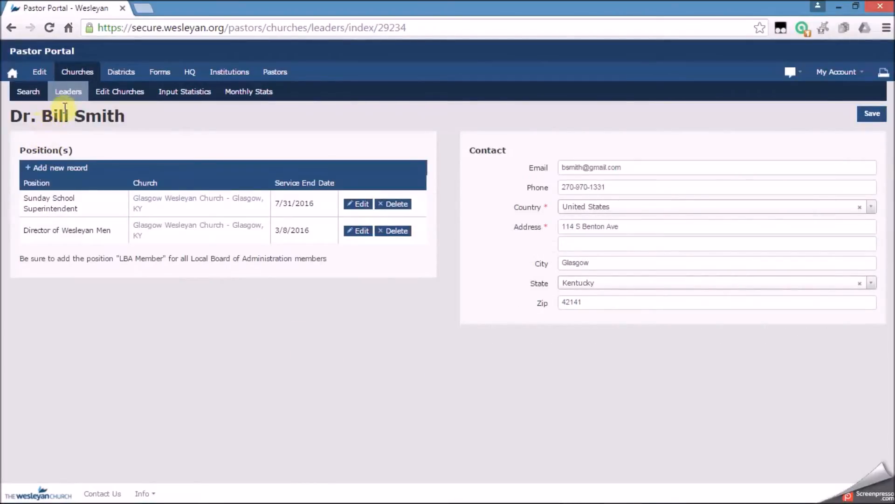
View Glasgow Wesleyan Church's details and then its list of church leaders.
click(80, 73)
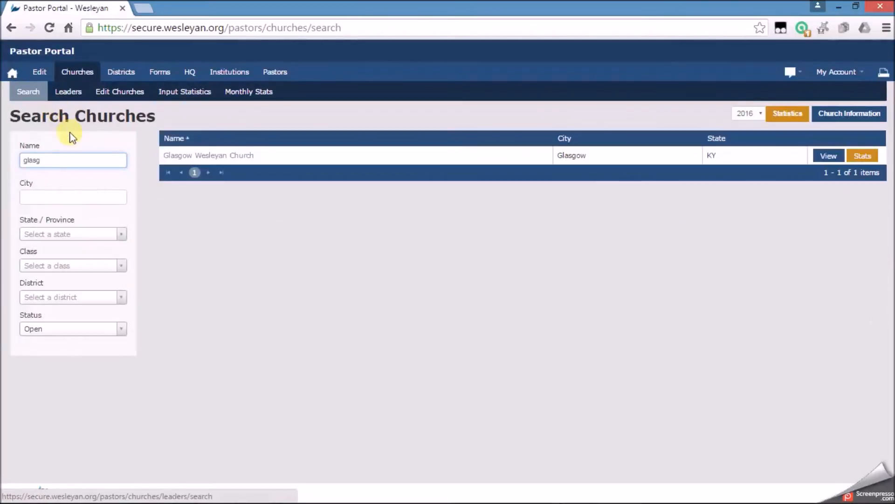
click(185, 154)
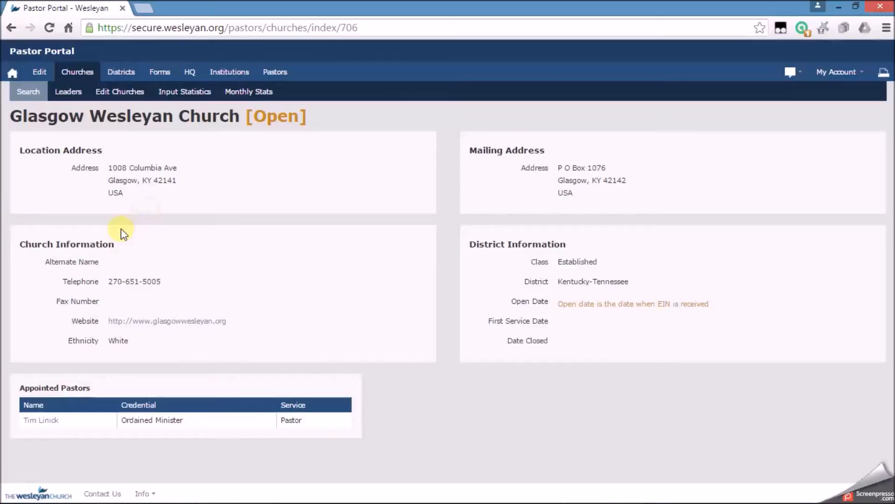
click(65, 94)
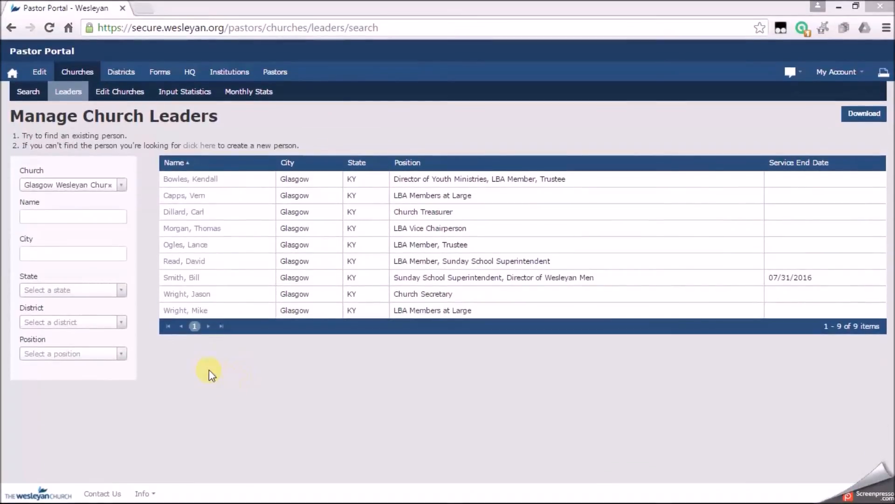
Open the new leader's record, delete both of its positions, and save.
click(183, 275)
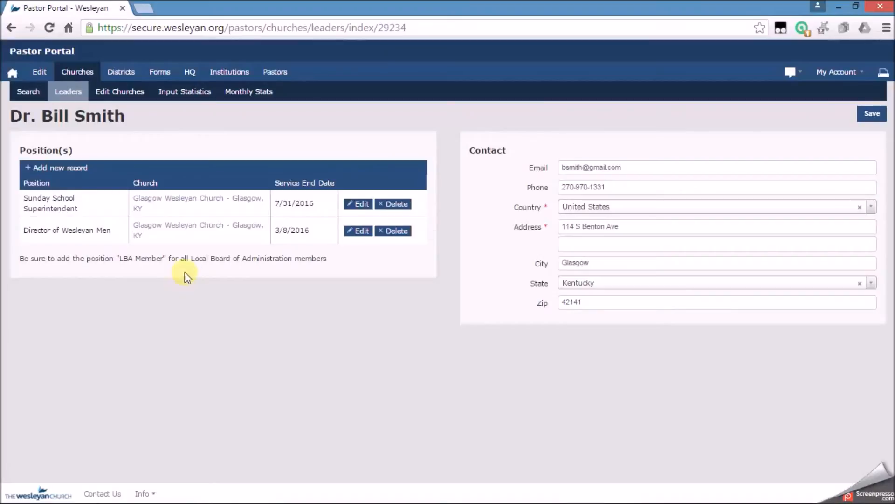
click(379, 206)
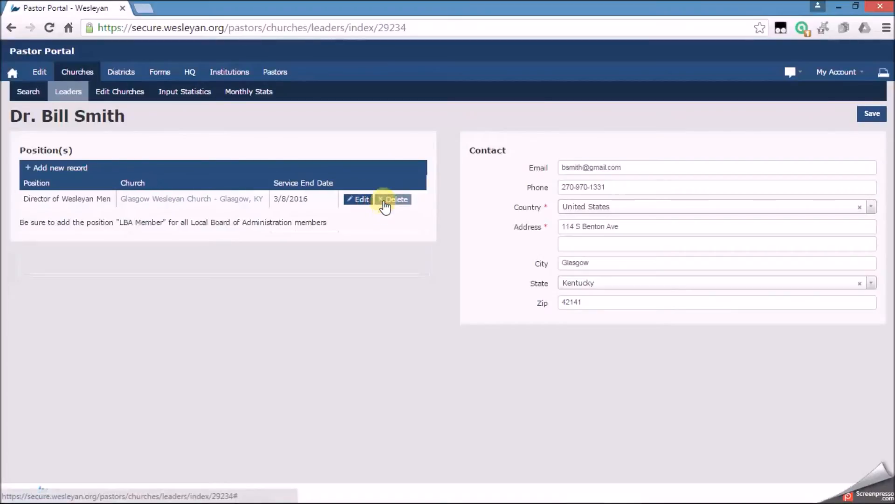
click(381, 199)
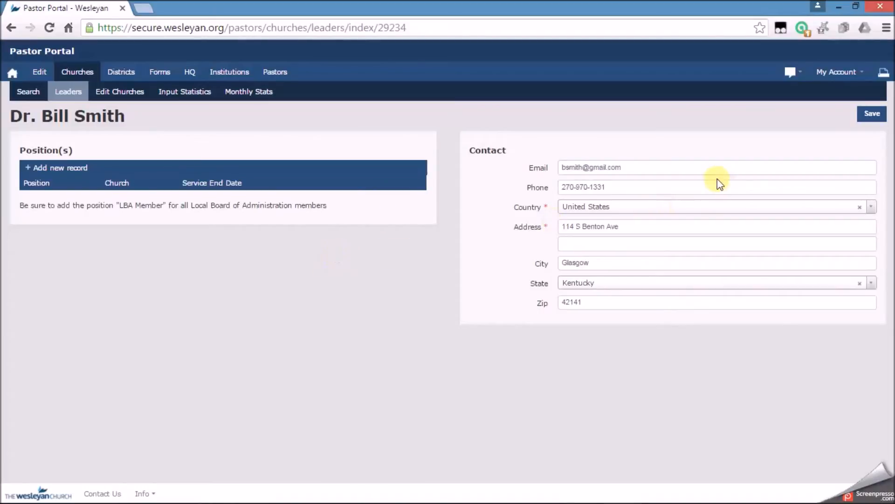
click(870, 114)
Search the church's leader list for the name smith.
click(60, 97)
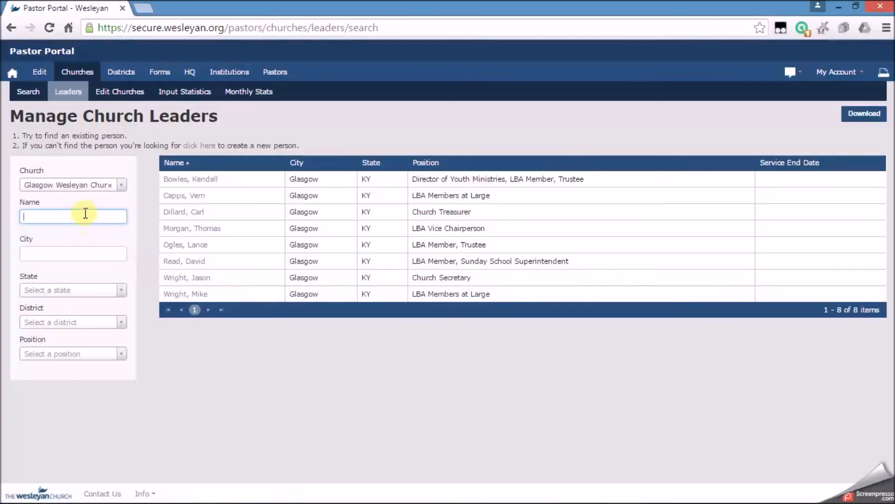
text(smith)
key(Tab)
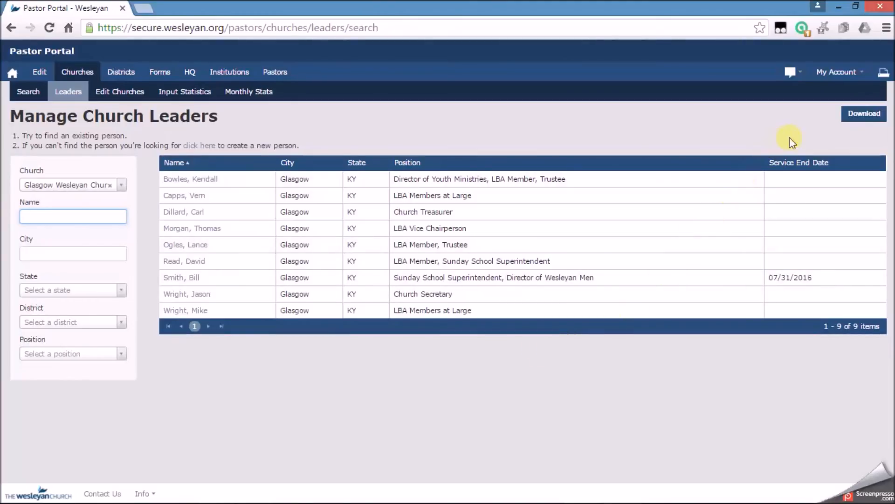
Download the church leaders list as a CSV file, open it in Excel, and review its rows.
click(852, 114)
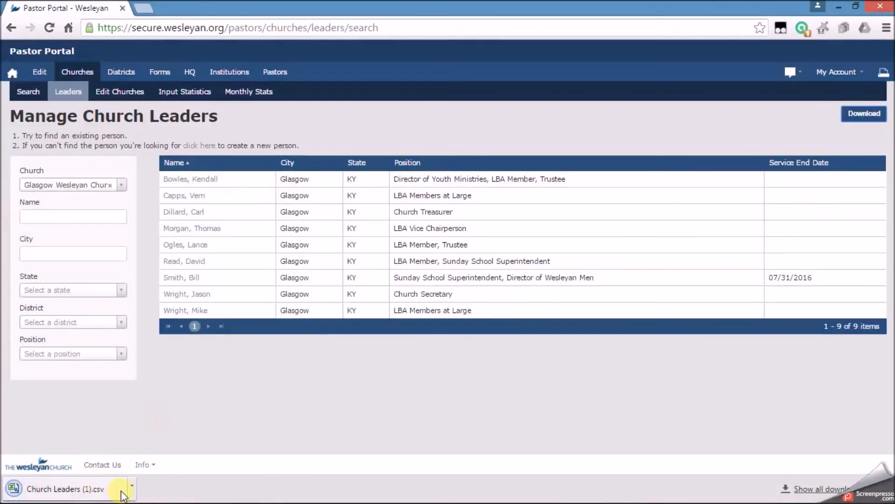
click(132, 491)
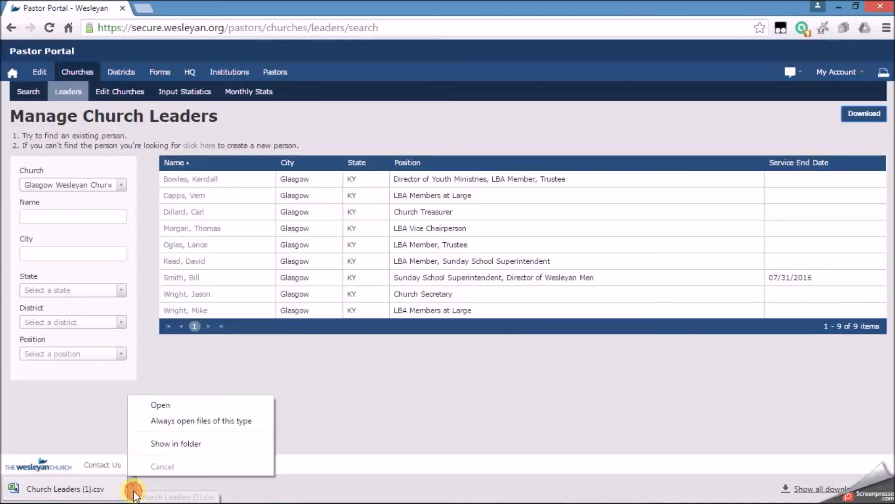
click(166, 407)
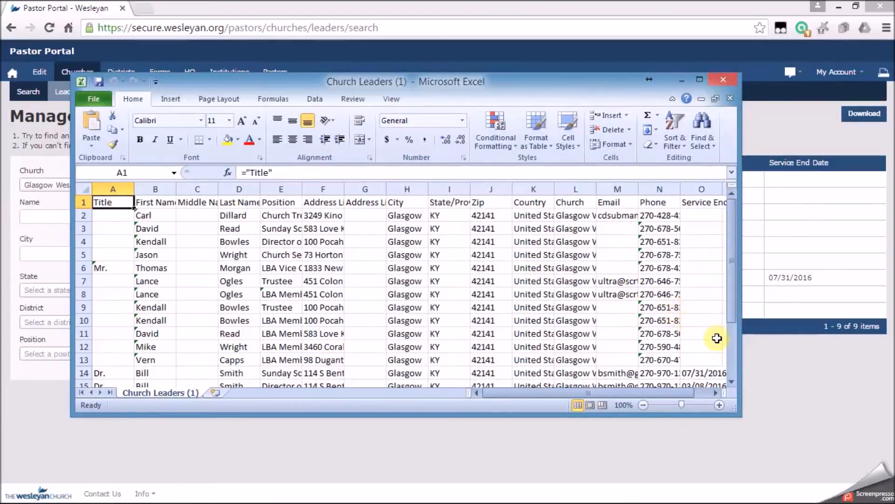
click(731, 380)
click(731, 381)
click(732, 380)
click(731, 380)
click(732, 381)
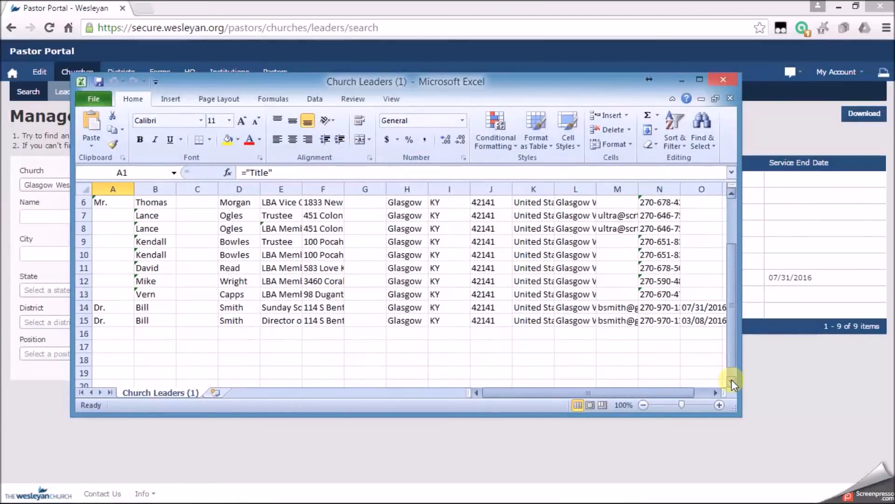
click(732, 205)
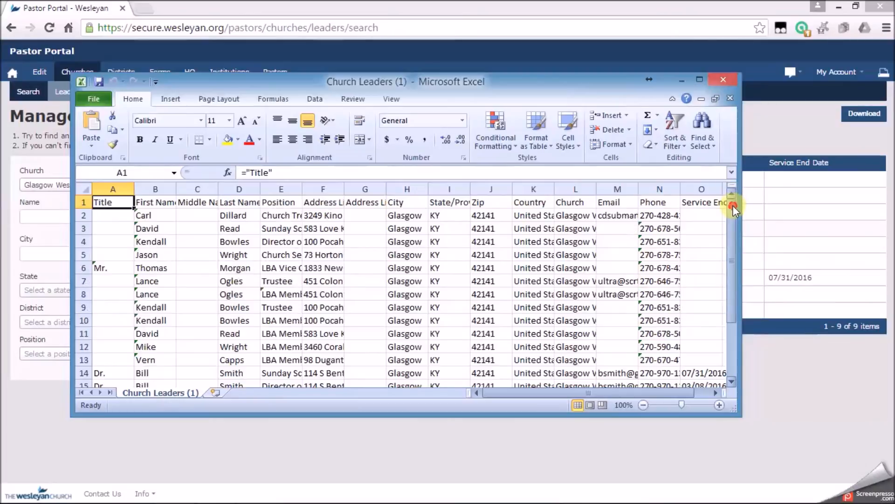
click(723, 79)
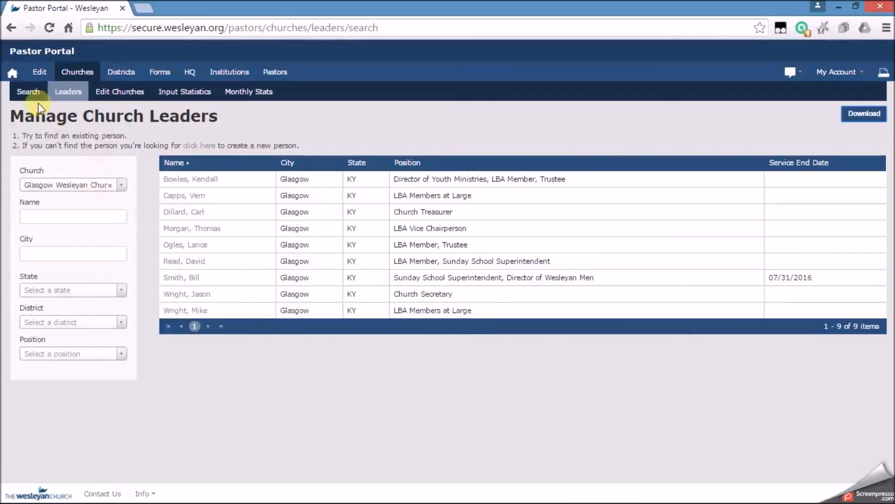
Return to the portal's home page.
click(16, 73)
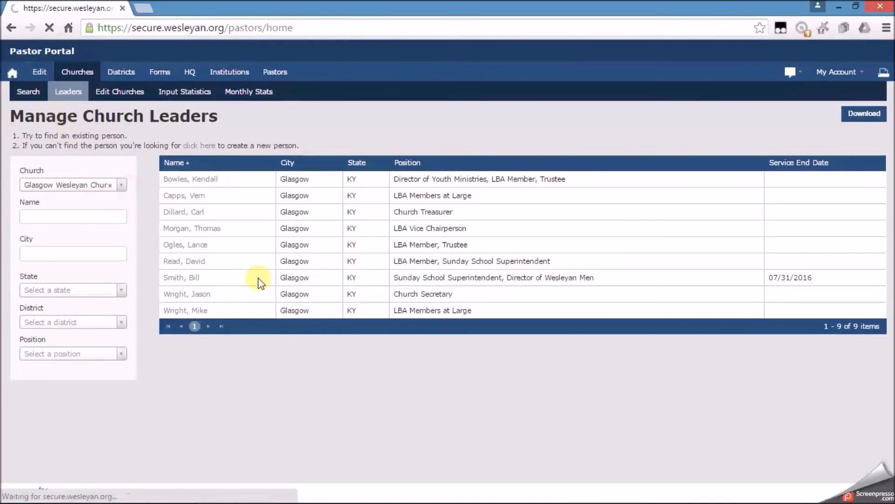